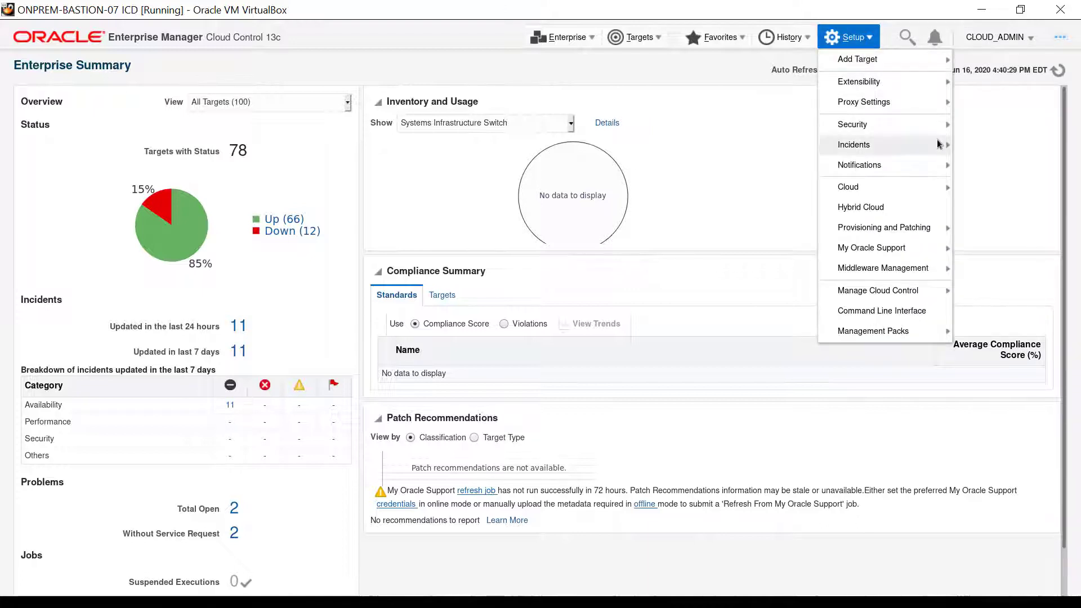
Start a new enterprise rule set for incident rules and name it OLV_Service_Monitor.
{"action": "mouse_move", "coordinate": [950, 147]}
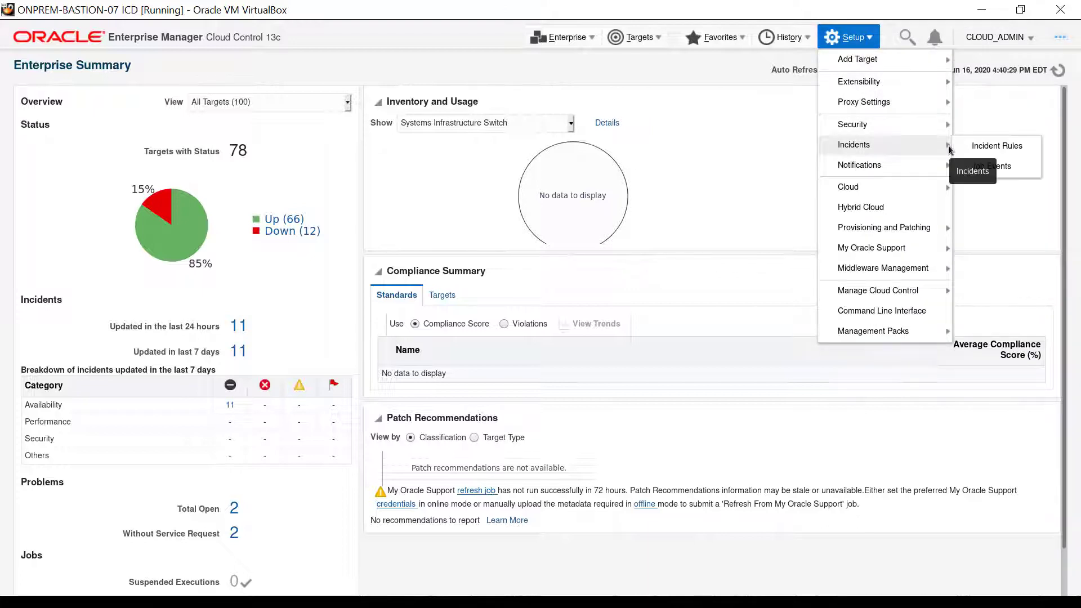
{"action": "left_click", "coordinate": [997, 146]}
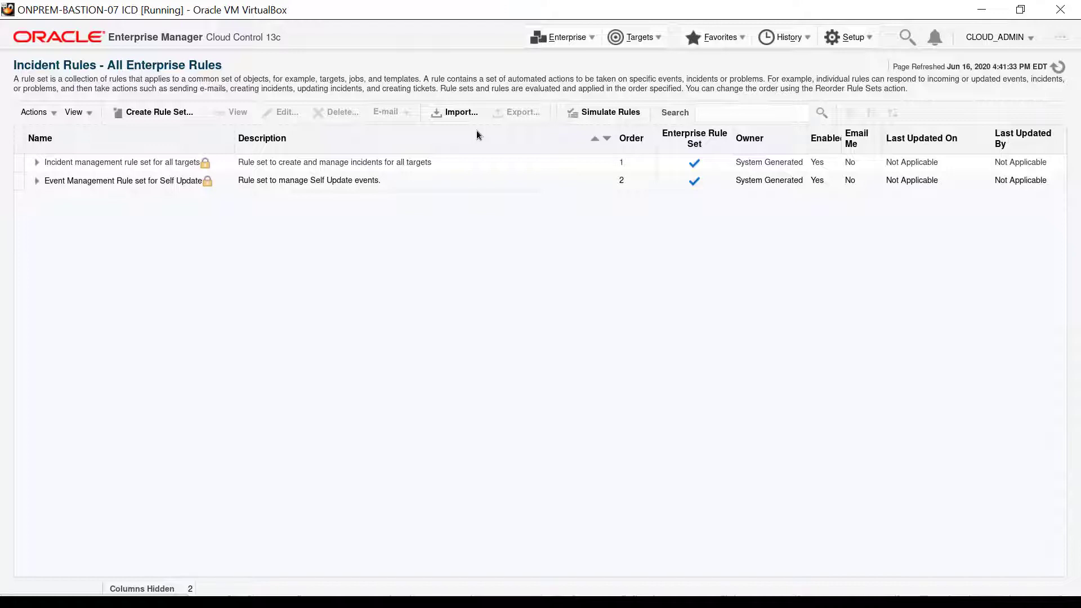
{"action": "left_click", "coordinate": [140, 111]}
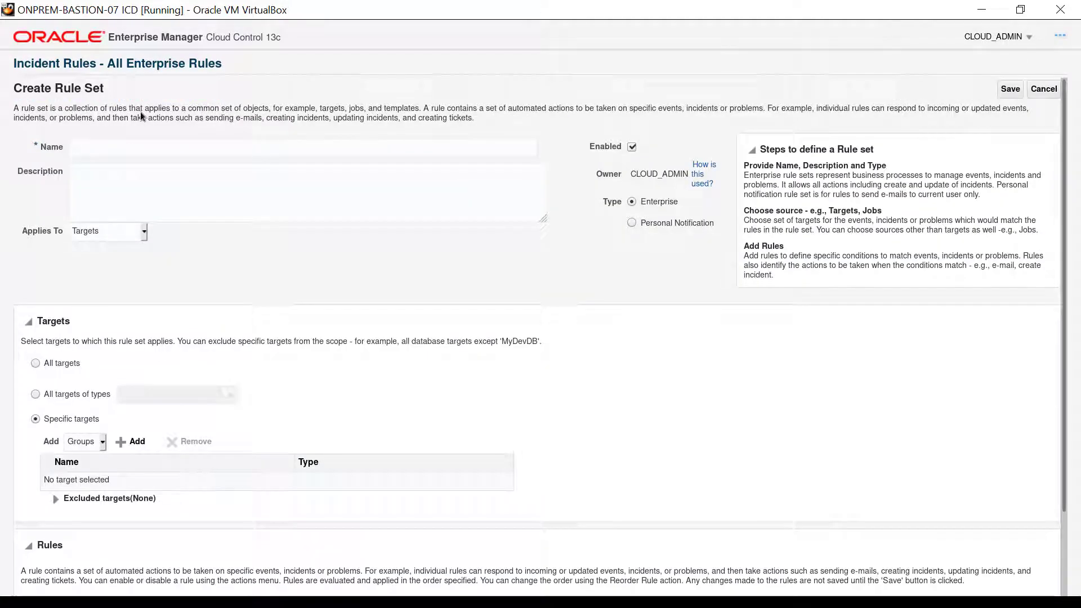
{"action": "left_click", "coordinate": [535, 149]}
{"action": "type", "text": "OLV_Service_Monitor"}
Add the last-listed oracle.com host as a specific target of the rule set, filtering the target search to type Host.
{"action": "left_click", "coordinate": [103, 443]}
{"action": "left_click", "coordinate": [90, 480]}
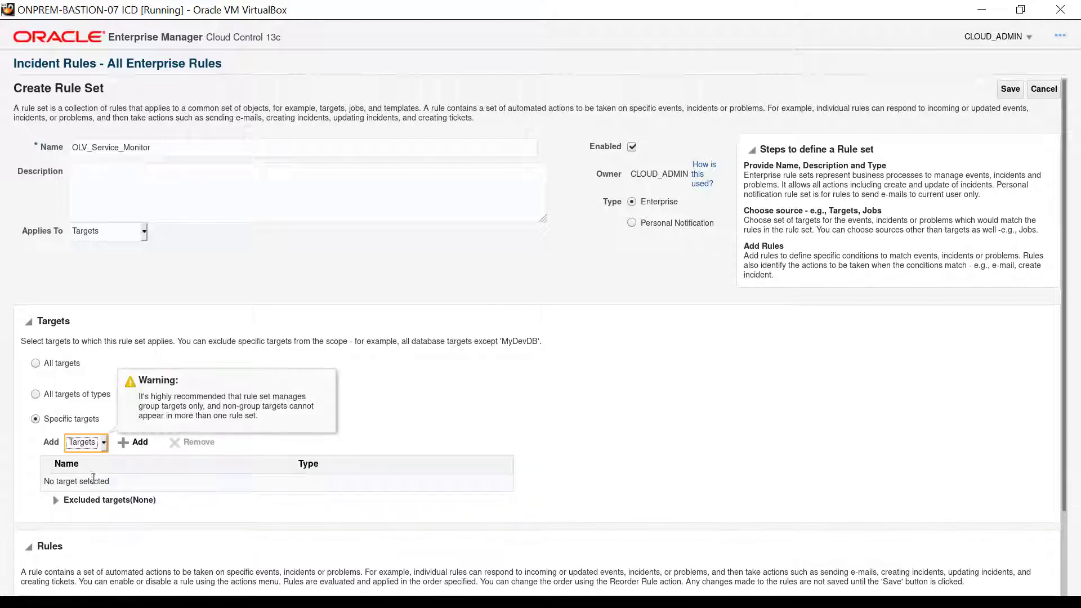
{"action": "left_click", "coordinate": [131, 442]}
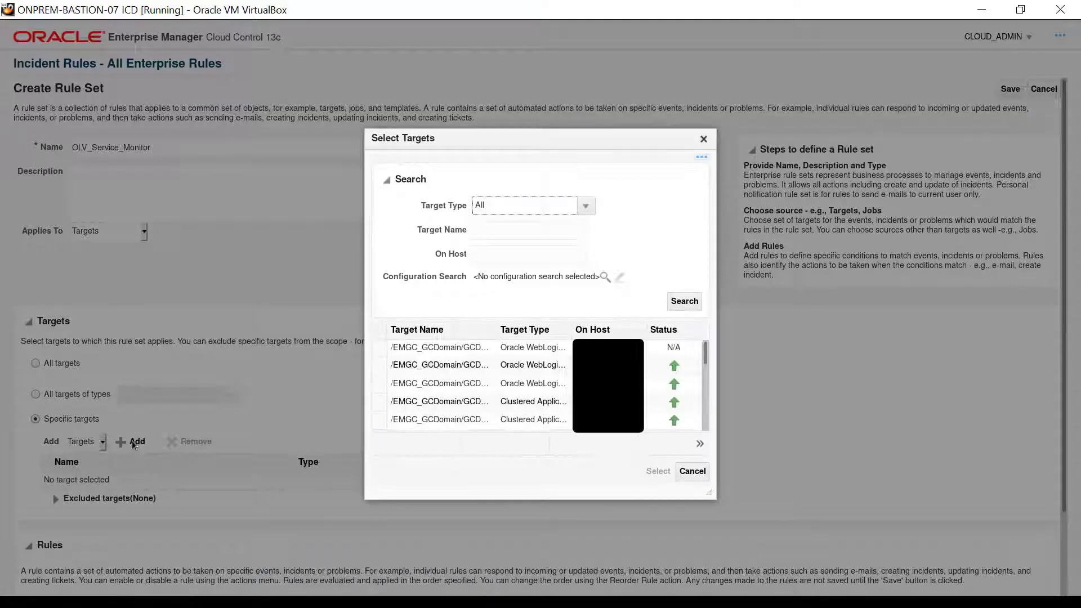
{"action": "left_click", "coordinate": [587, 207]}
{"action": "left_click", "coordinate": [483, 227]}
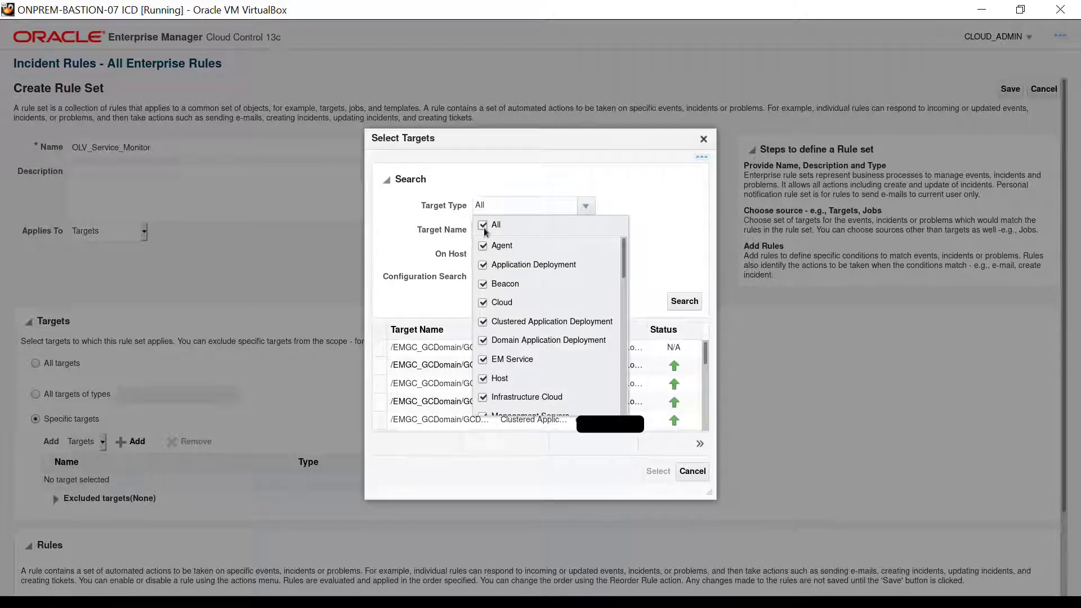
{"action": "left_click", "coordinate": [483, 378]}
{"action": "left_click", "coordinate": [656, 218]}
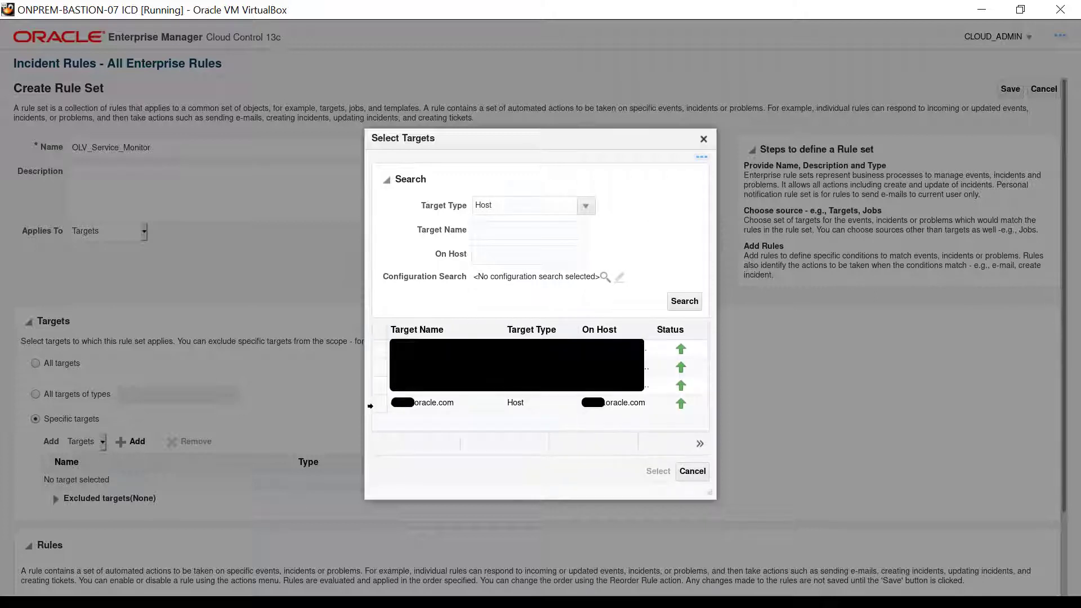
{"action": "left_click", "coordinate": [373, 405]}
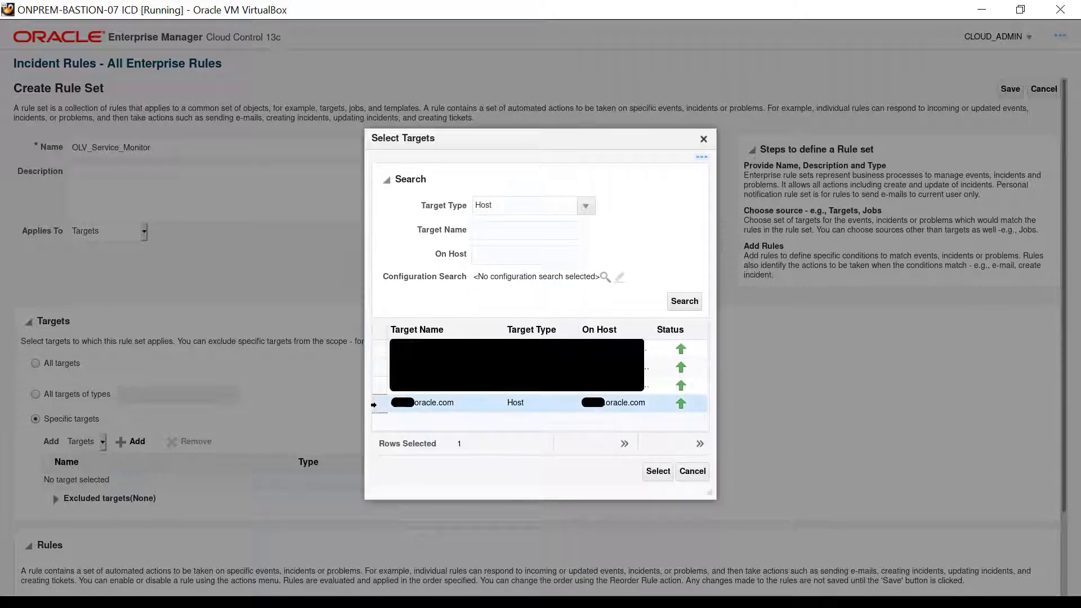
{"action": "left_click", "coordinate": [659, 472]}
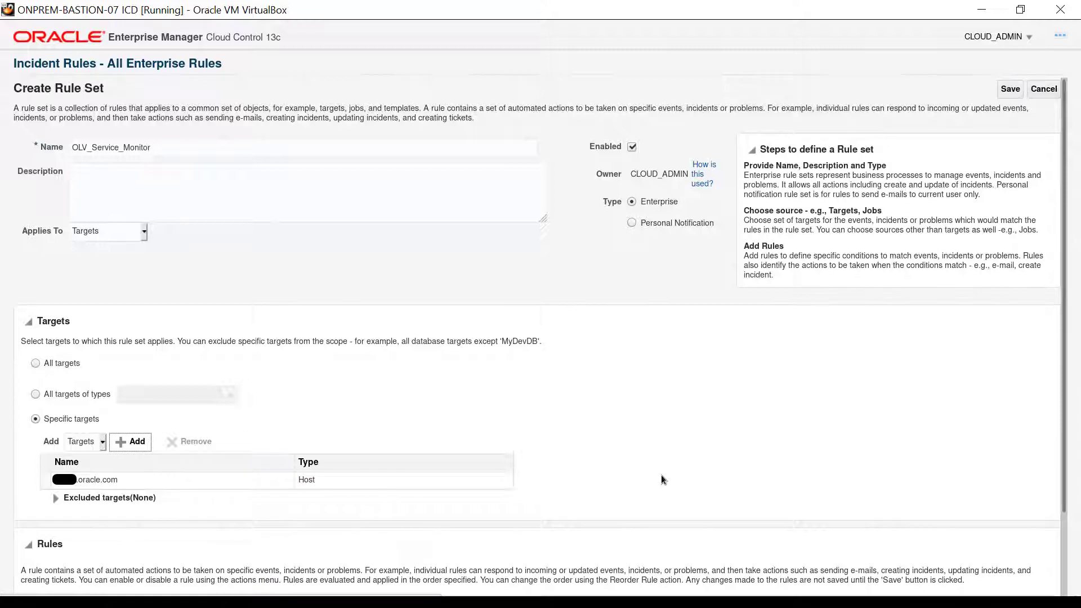
Start a new rule in the rule set that applies to incoming events and updates to events.
{"action": "scroll", "coordinate": [661, 475], "scroll_direction": "down", "scroll_amount": 3}
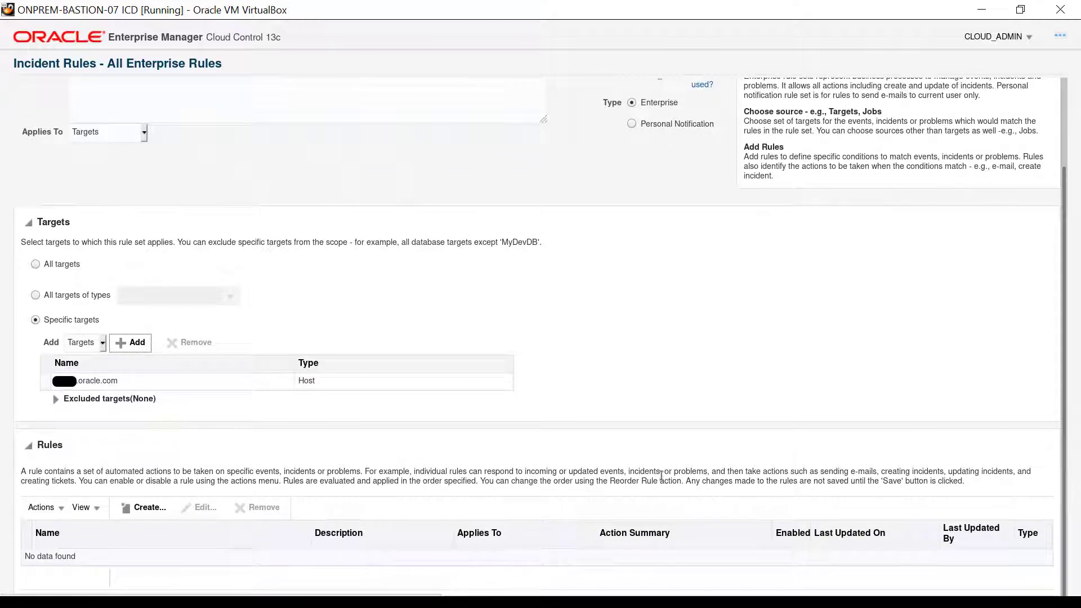
{"action": "left_click", "coordinate": [152, 510]}
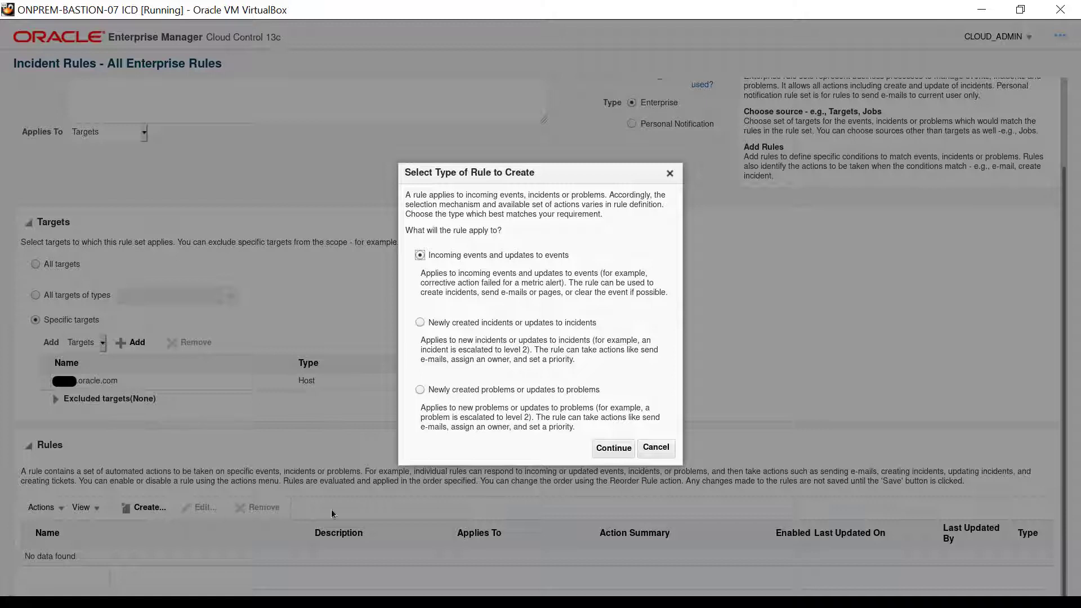
{"action": "left_click", "coordinate": [613, 449]}
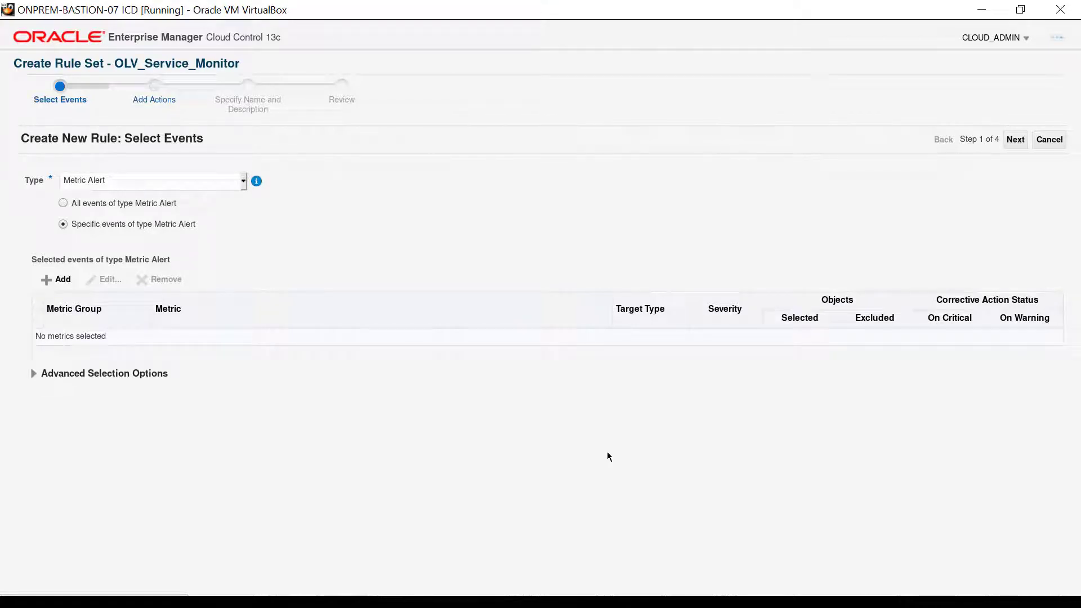
Search the Host metric alerts for "Service" and select the Service Status metric of the OLV Service Monitor group.
{"action": "left_click", "coordinate": [56, 280]}
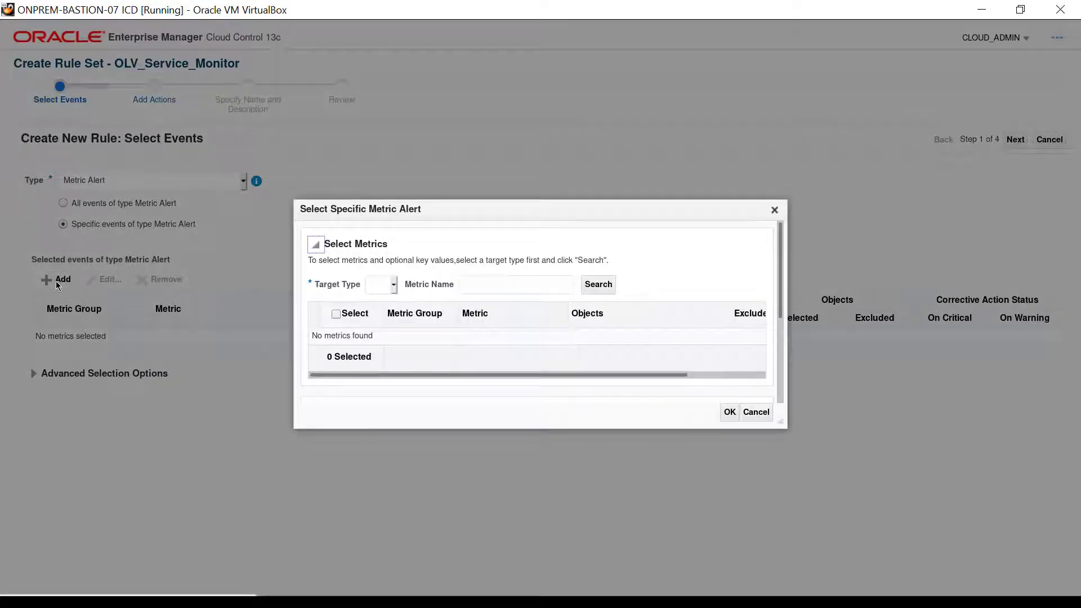
{"action": "left_click", "coordinate": [393, 284]}
{"action": "left_click", "coordinate": [388, 322]}
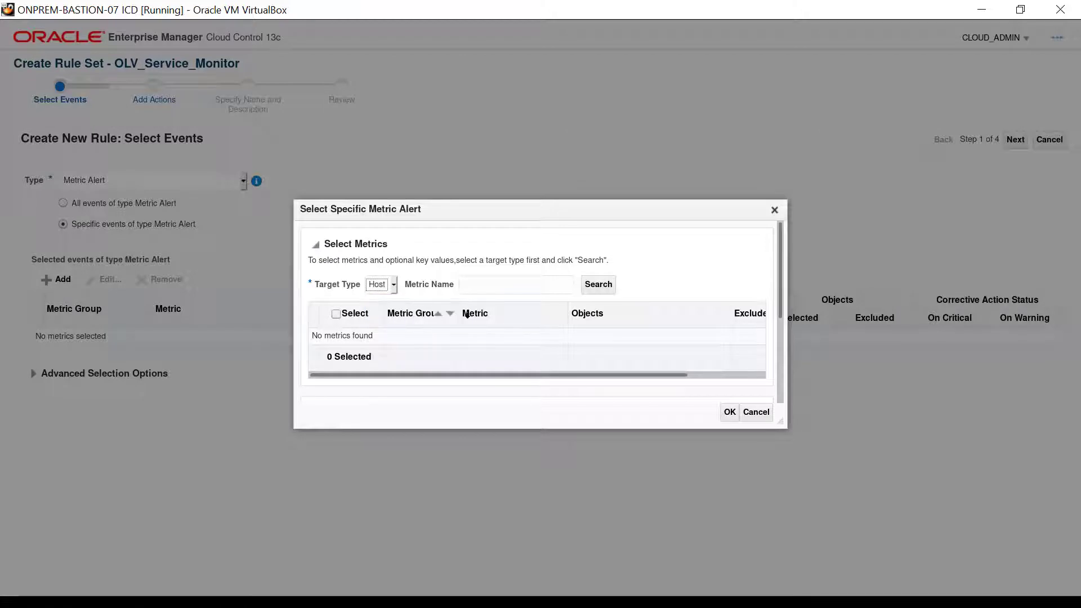
{"action": "left_click", "coordinate": [569, 290]}
{"action": "type", "text": "Service"}
{"action": "left_click", "coordinate": [600, 285]}
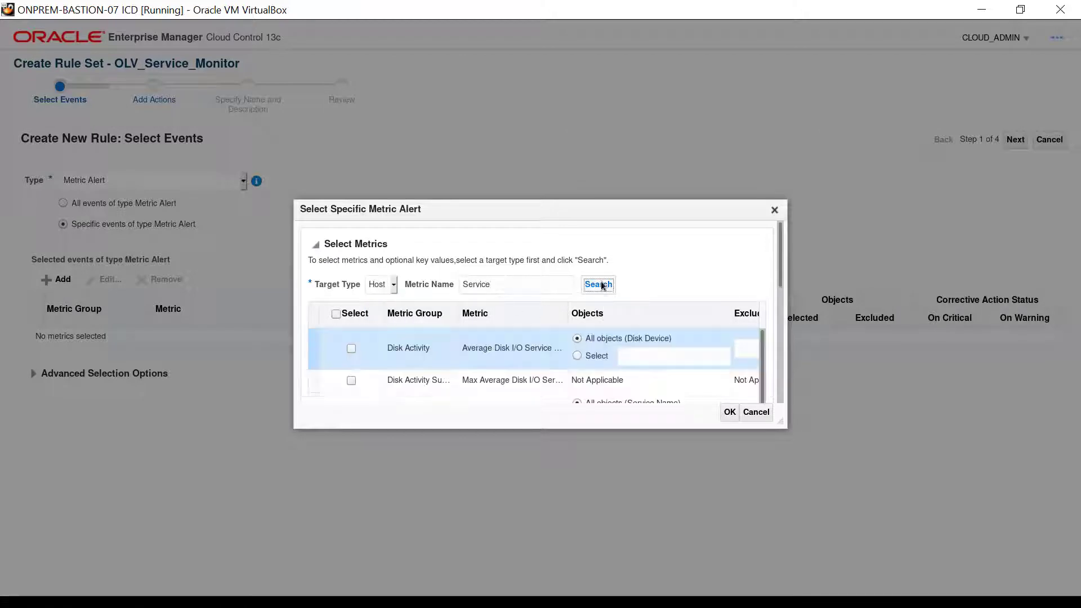
{"action": "mouse_move", "coordinate": [559, 315]}
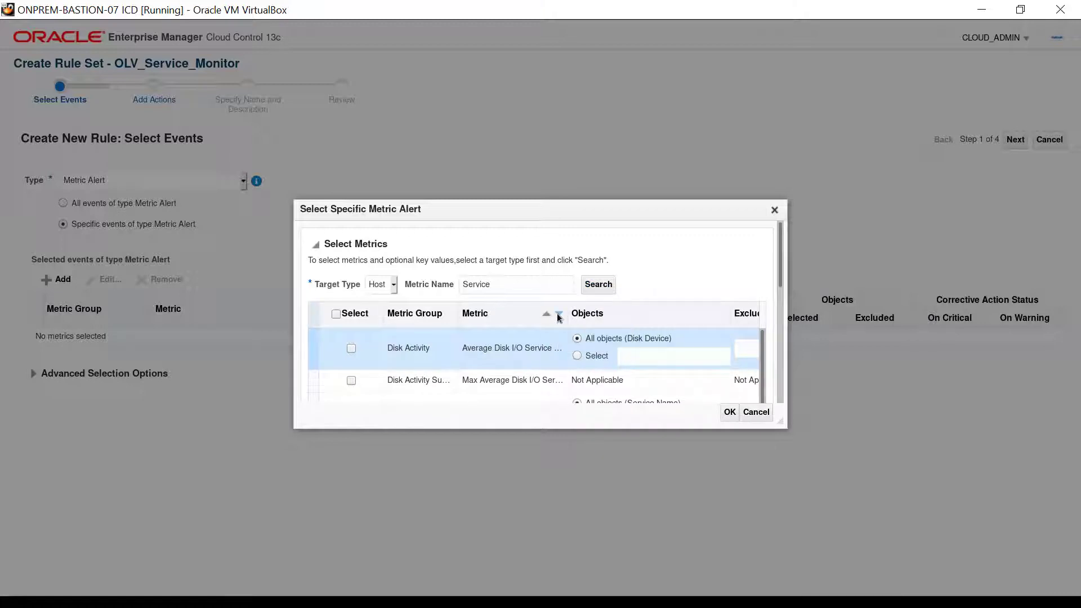
{"action": "left_click", "coordinate": [559, 316]}
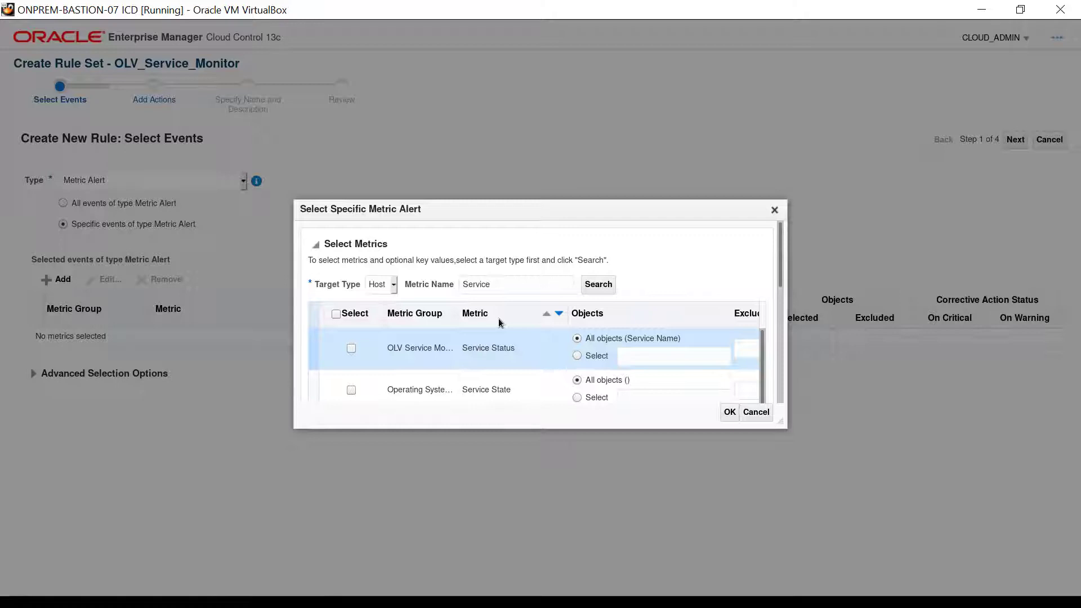
{"action": "left_click", "coordinate": [351, 349]}
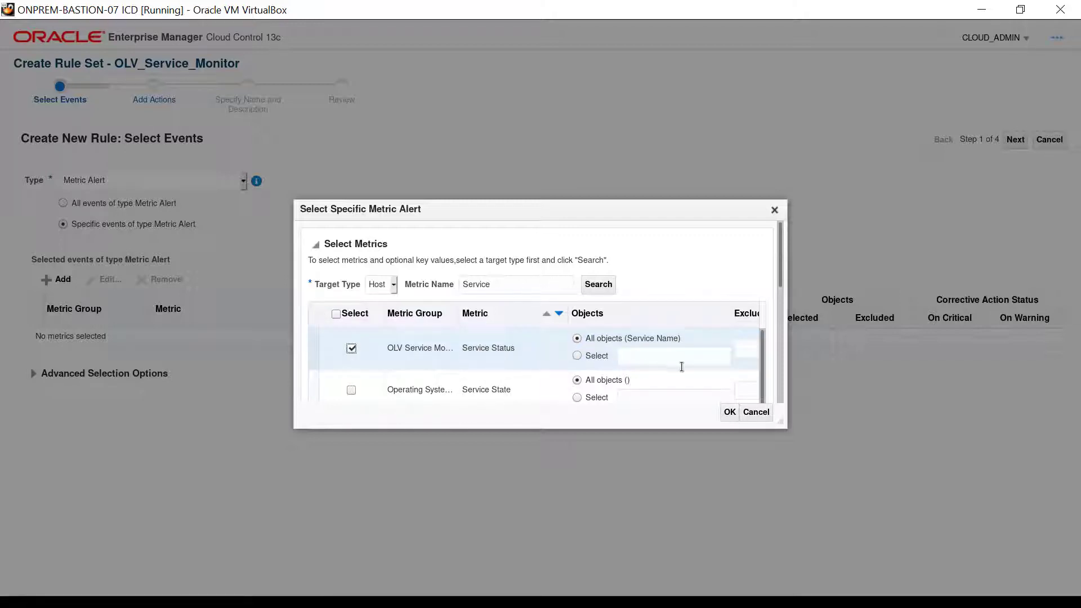
Set the metric alert's severity to Critical and Clear, confirm the selection and proceed to the rule's actions.
{"action": "left_click_drag", "start_coordinate": [780, 422], "coordinate": [789, 594]}
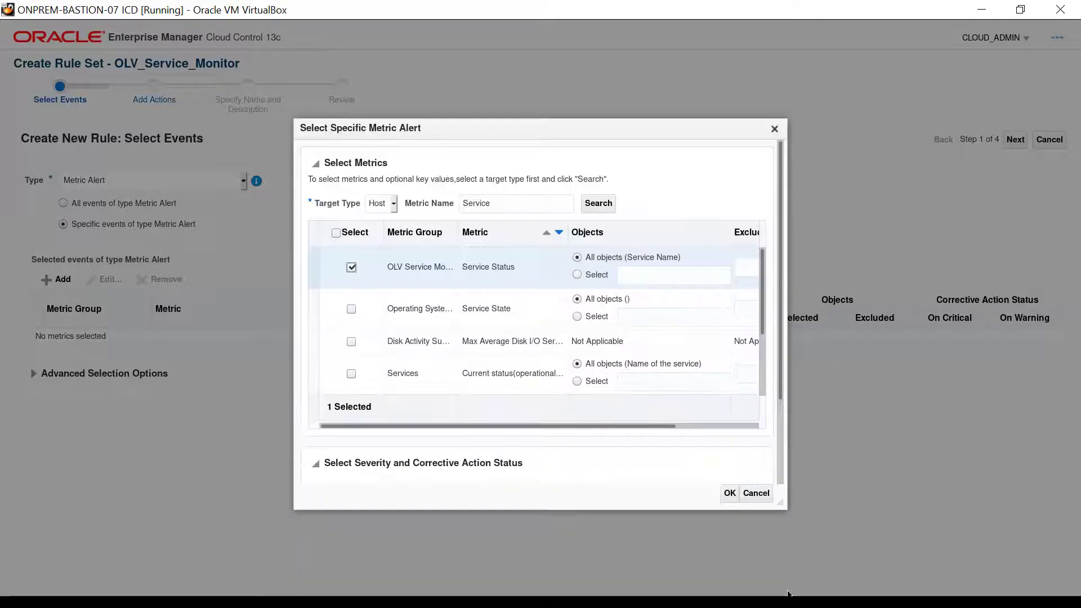
{"action": "scroll", "coordinate": [764, 454], "scroll_direction": "down", "scroll_amount": 2}
{"action": "scroll", "coordinate": [764, 454], "scroll_direction": "down", "scroll_amount": 1}
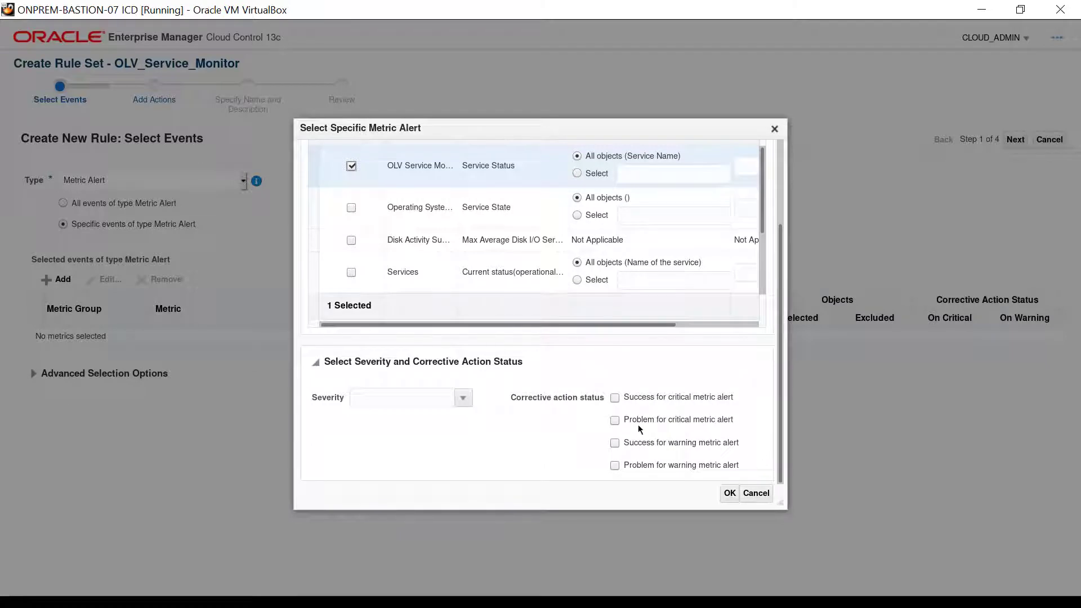
{"action": "left_click", "coordinate": [462, 399]}
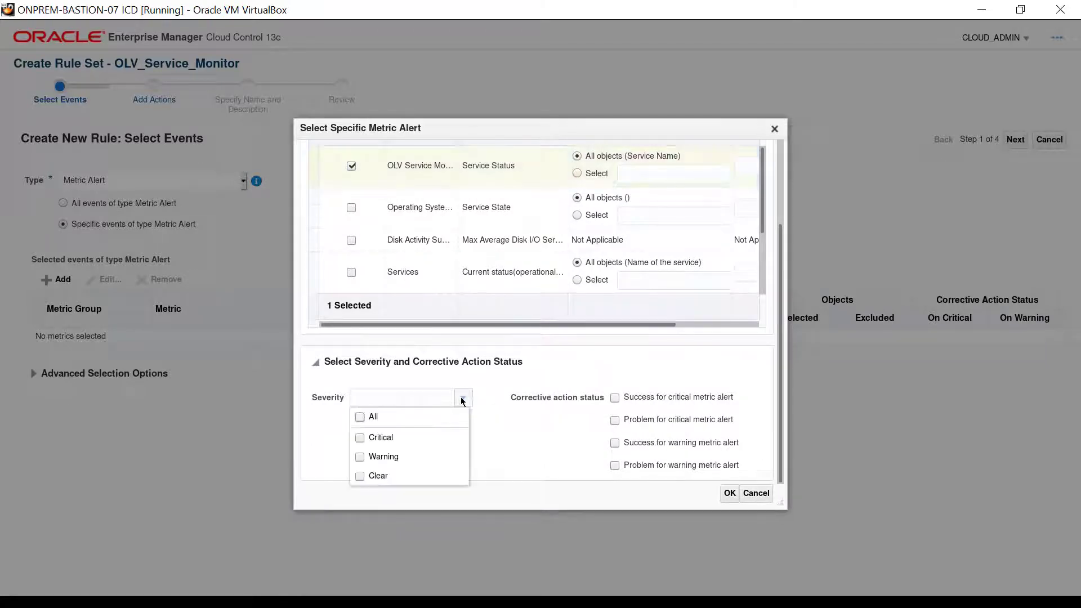
{"action": "left_click", "coordinate": [360, 439]}
{"action": "left_click", "coordinate": [361, 476]}
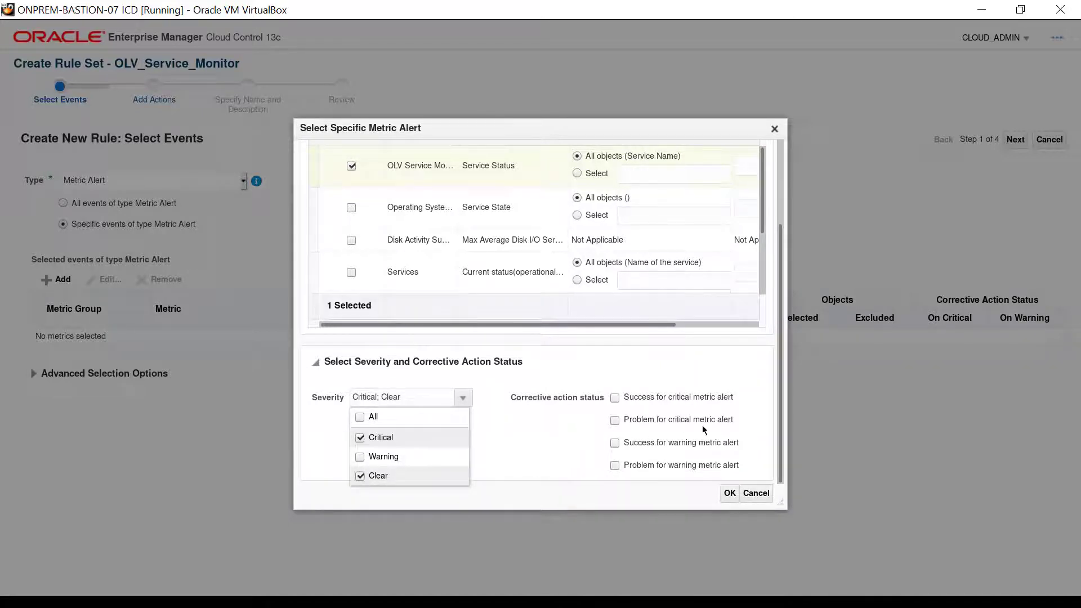
{"action": "left_click", "coordinate": [730, 494]}
{"action": "left_click", "coordinate": [1016, 139]}
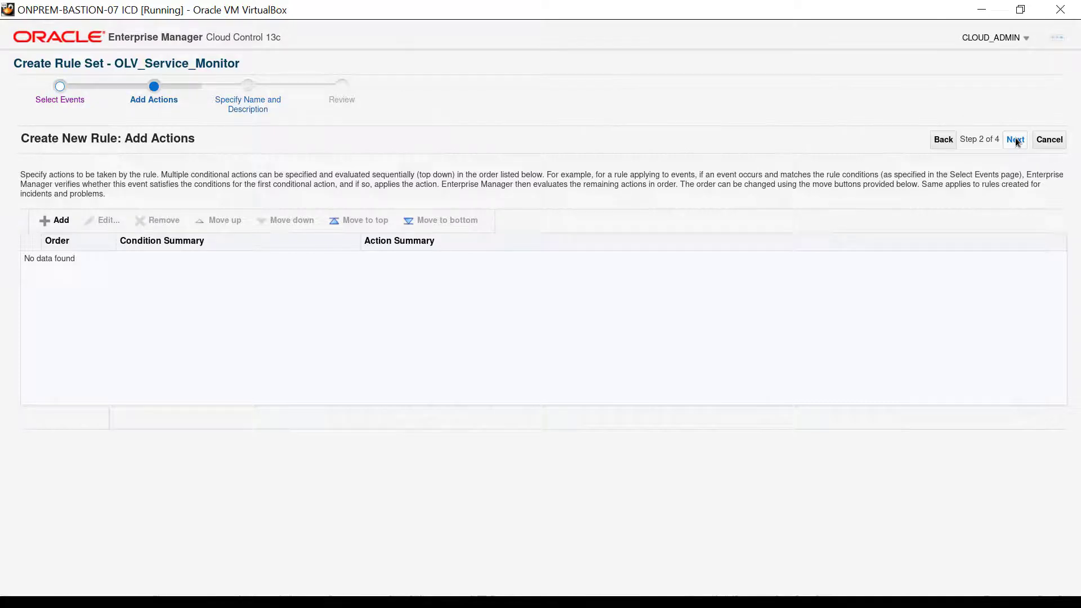
Add an always-executed action that e-mails the CLOUD_ADMIN administrator, and proceed to the rule's name and description.
{"action": "left_click", "coordinate": [51, 226]}
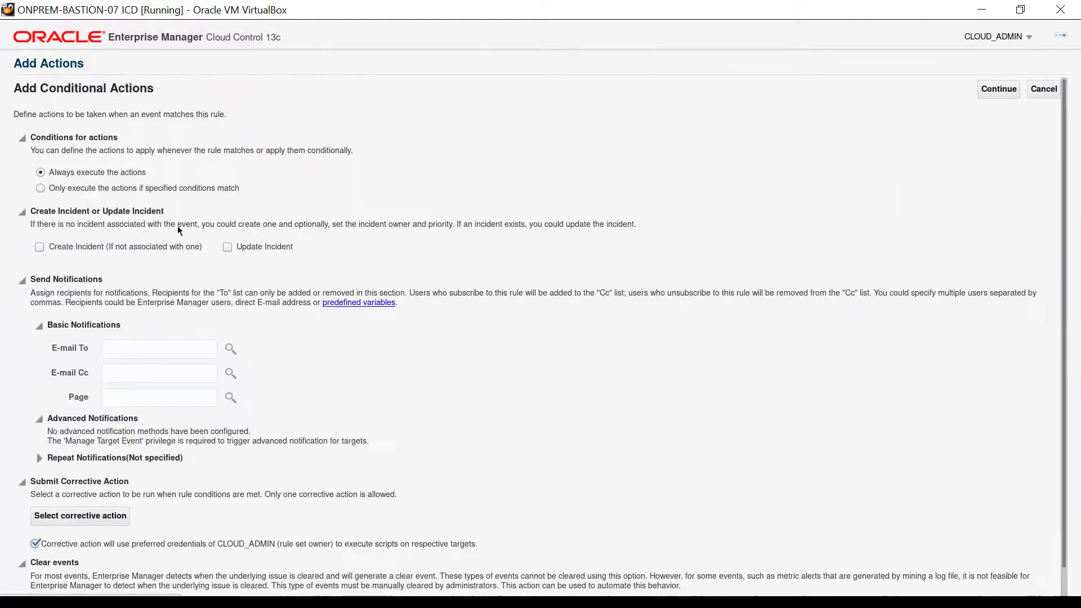
{"action": "scroll", "coordinate": [780, 205], "scroll_direction": "down", "scroll_amount": 1}
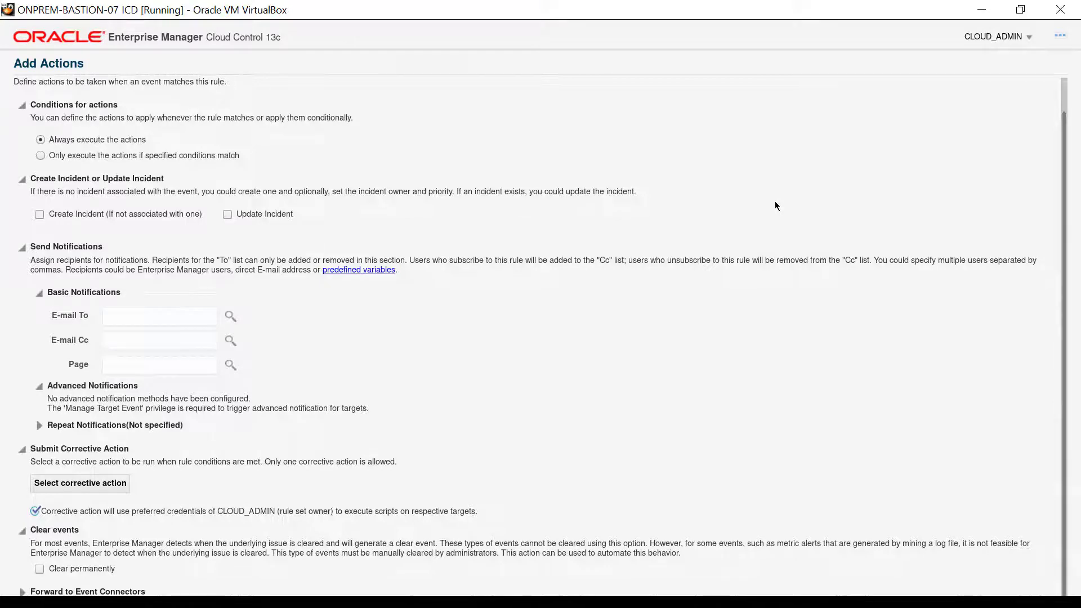
{"action": "left_click", "coordinate": [230, 318]}
{"action": "left_click", "coordinate": [231, 318]}
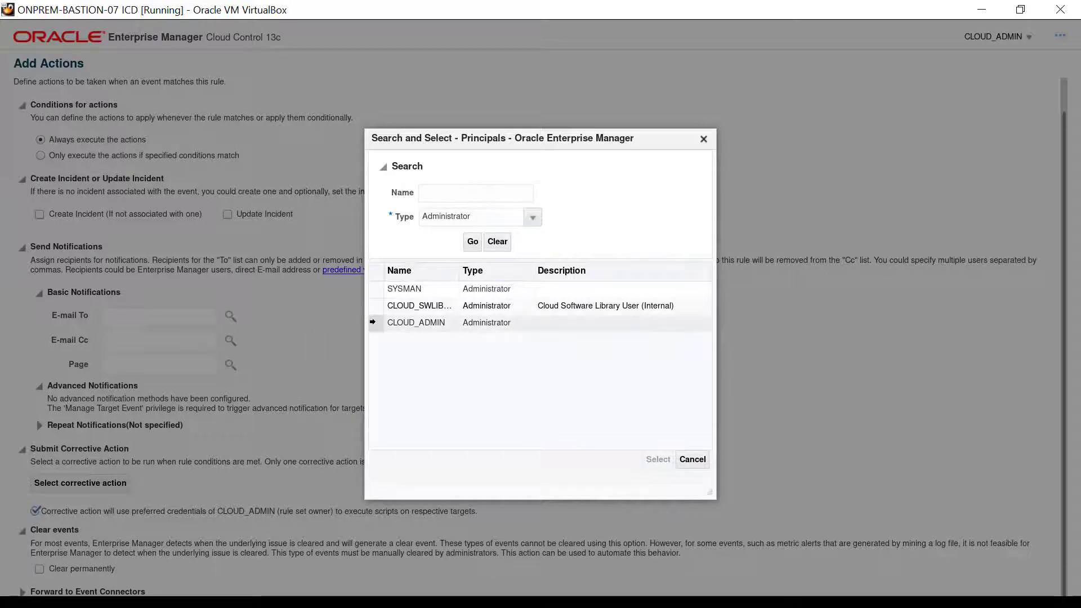
{"action": "left_click", "coordinate": [373, 322]}
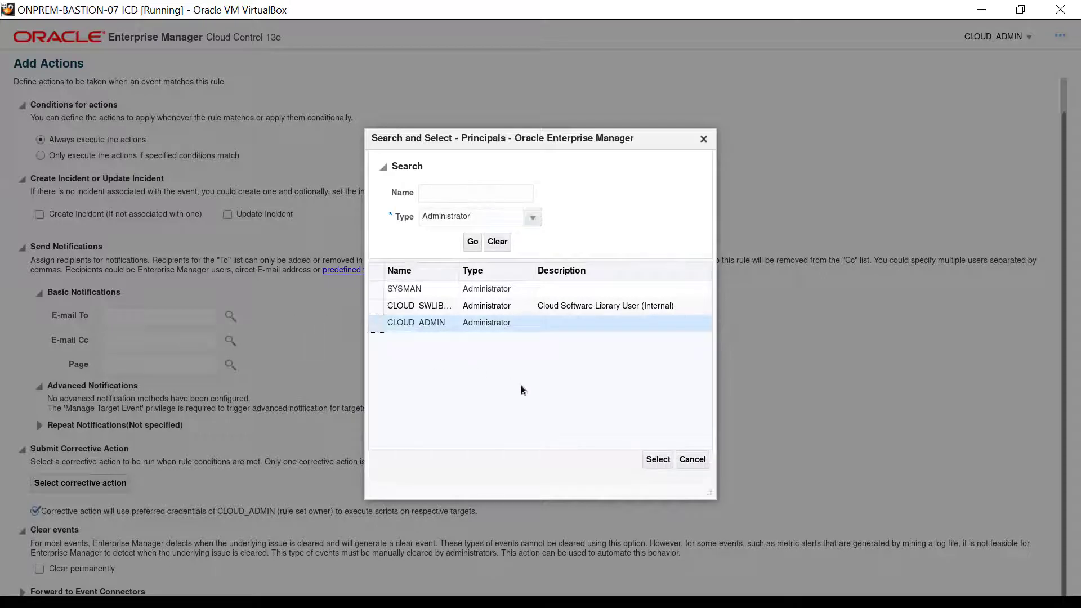
{"action": "left_click", "coordinate": [658, 459]}
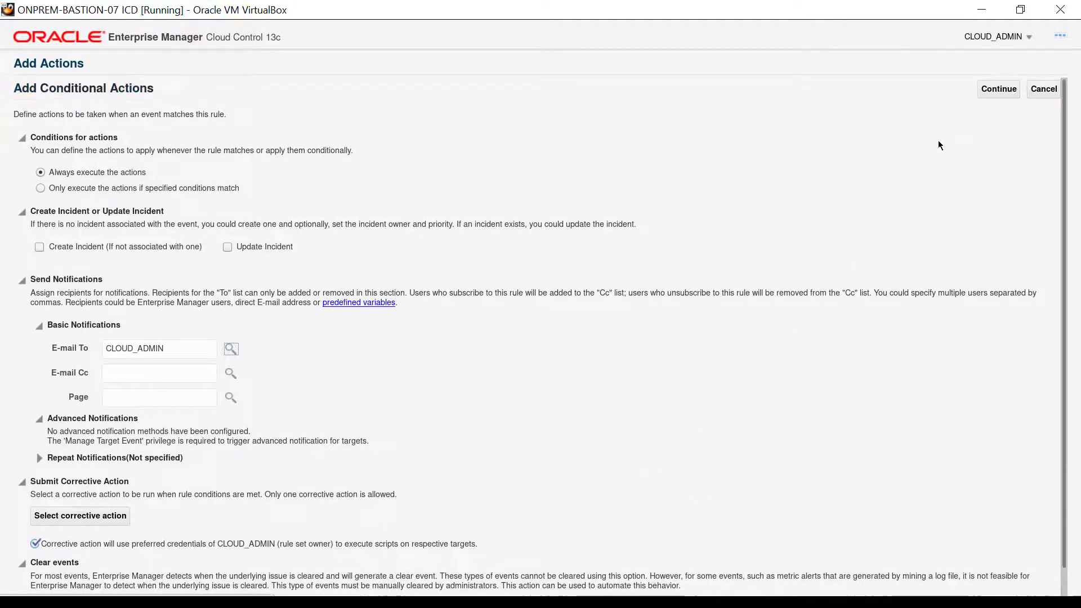
{"action": "left_click", "coordinate": [995, 90]}
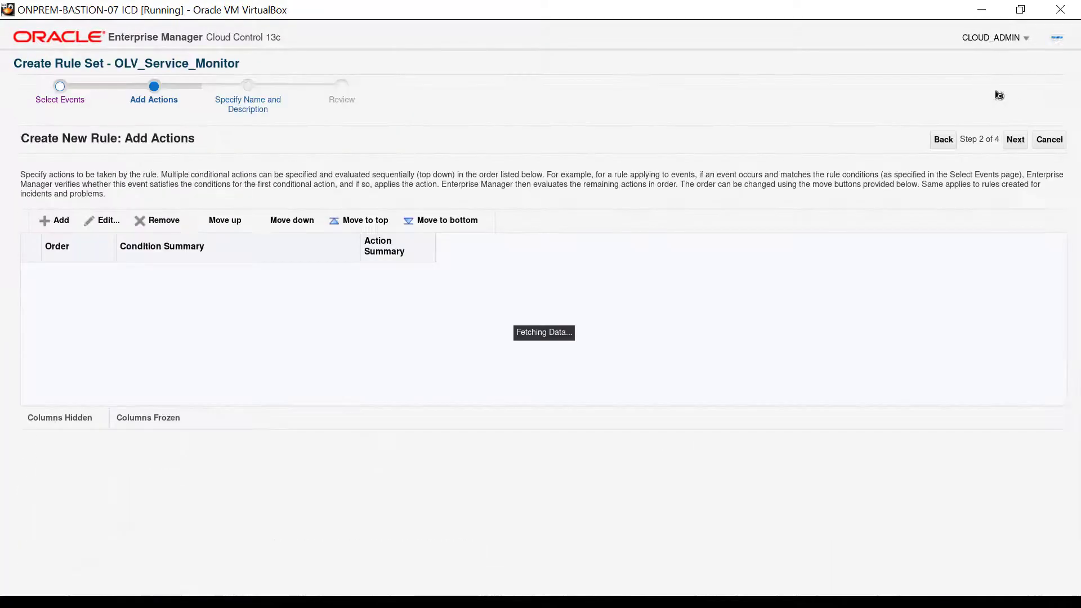
{"action": "left_click", "coordinate": [1017, 140]}
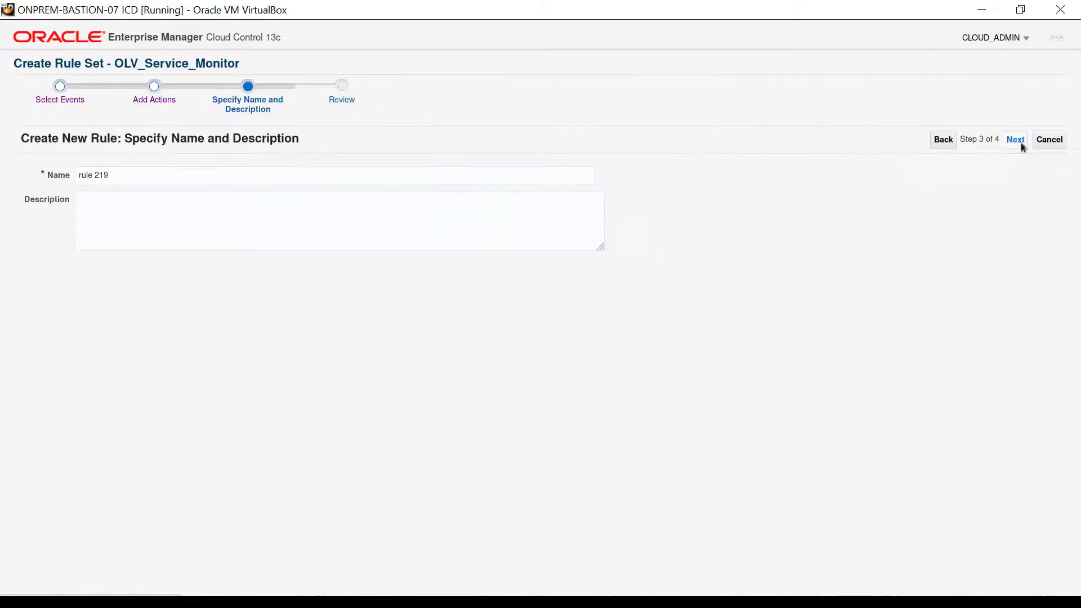
Name the rule OLV_Monitor_Rule and accept its review to add it to the rule set.
{"action": "triple_click", "coordinate": [592, 175]}
{"action": "type", "text": "OLV_"}
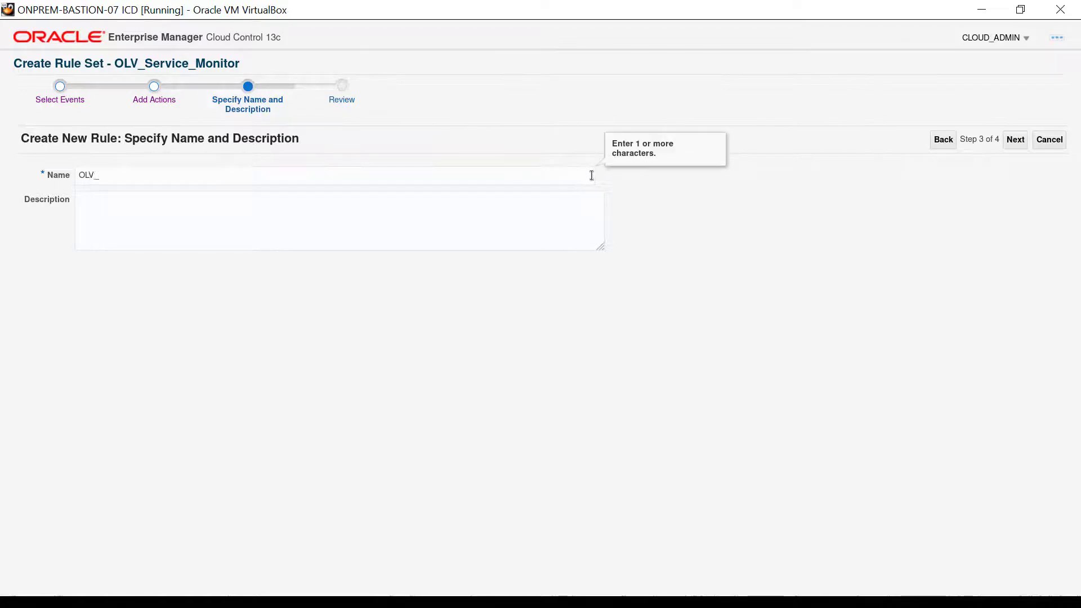
{"action": "type", "text": "Monitor_Rule"}
{"action": "left_click", "coordinate": [1015, 141]}
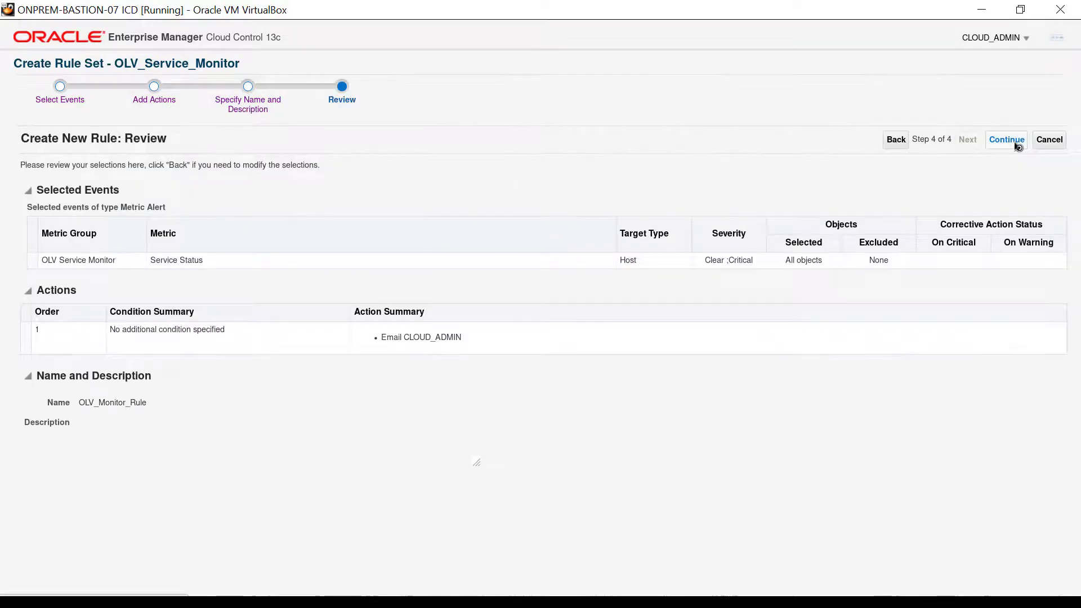
{"action": "left_click", "coordinate": [1008, 141]}
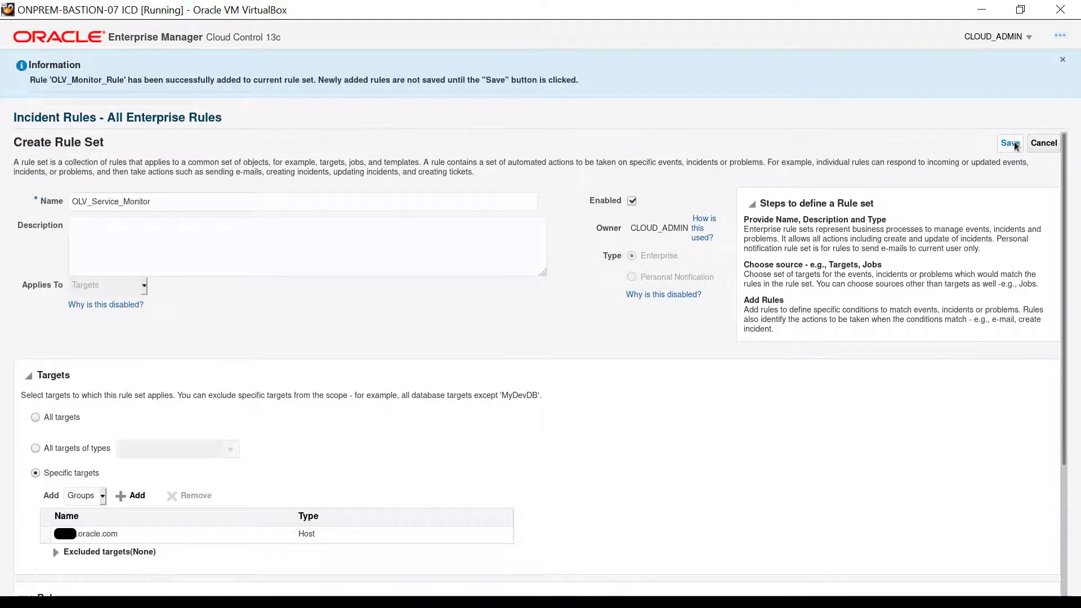
Save the OLV_Service_Monitor rule set, select it in the rule set list and dismiss the information message.
{"action": "left_click", "coordinate": [1014, 145]}
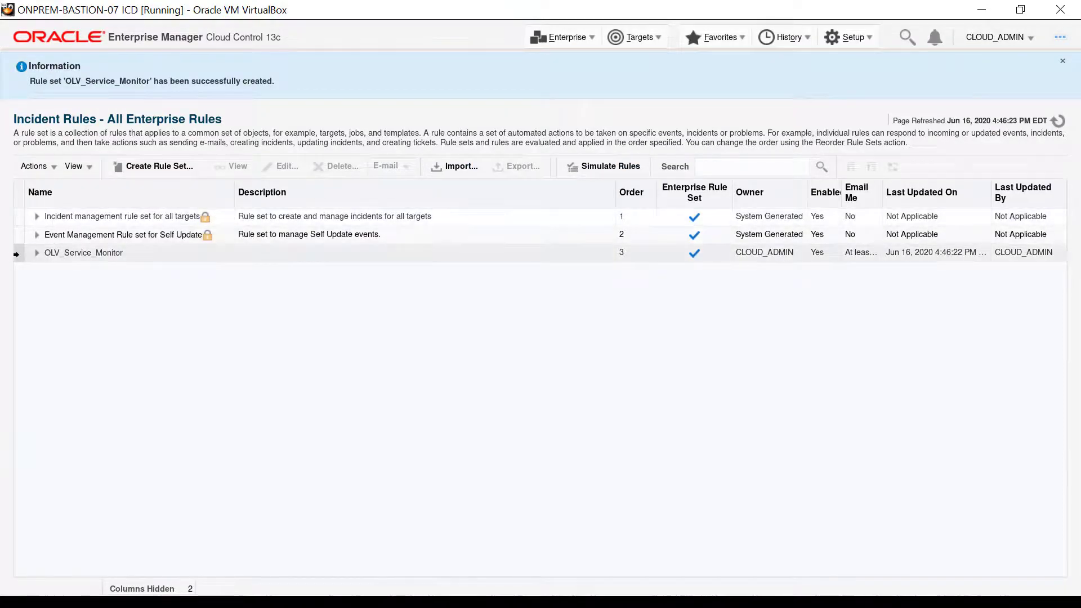
{"action": "left_click", "coordinate": [16, 254]}
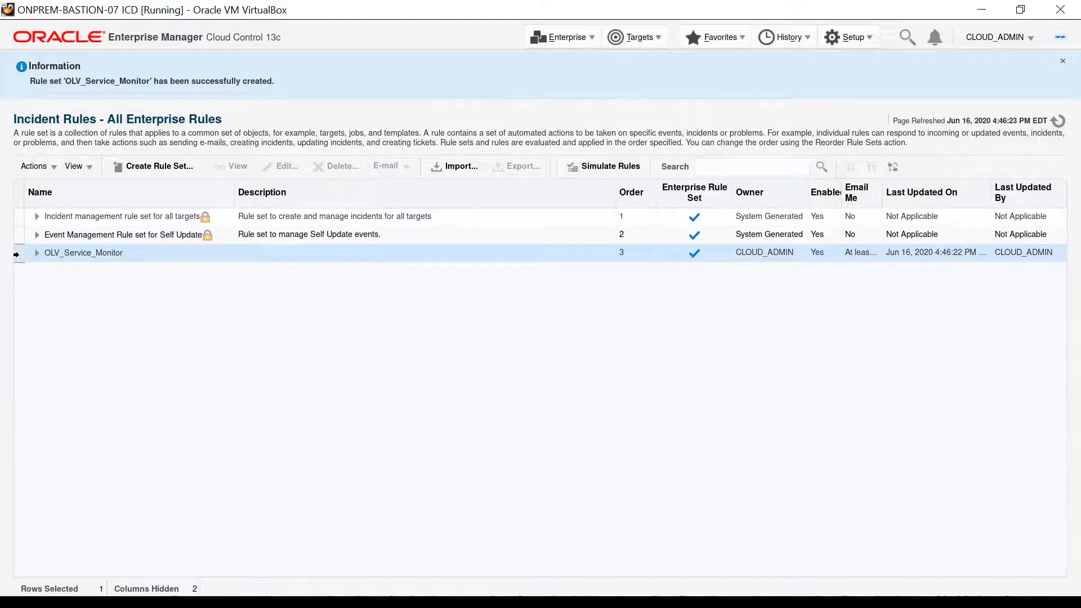
{"action": "left_click", "coordinate": [1063, 63]}
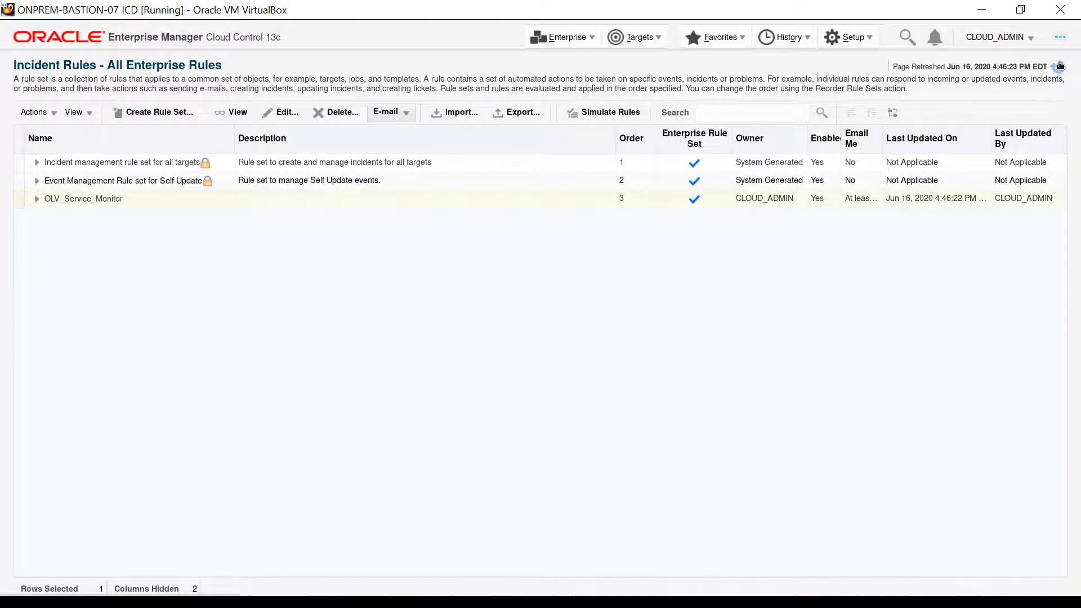